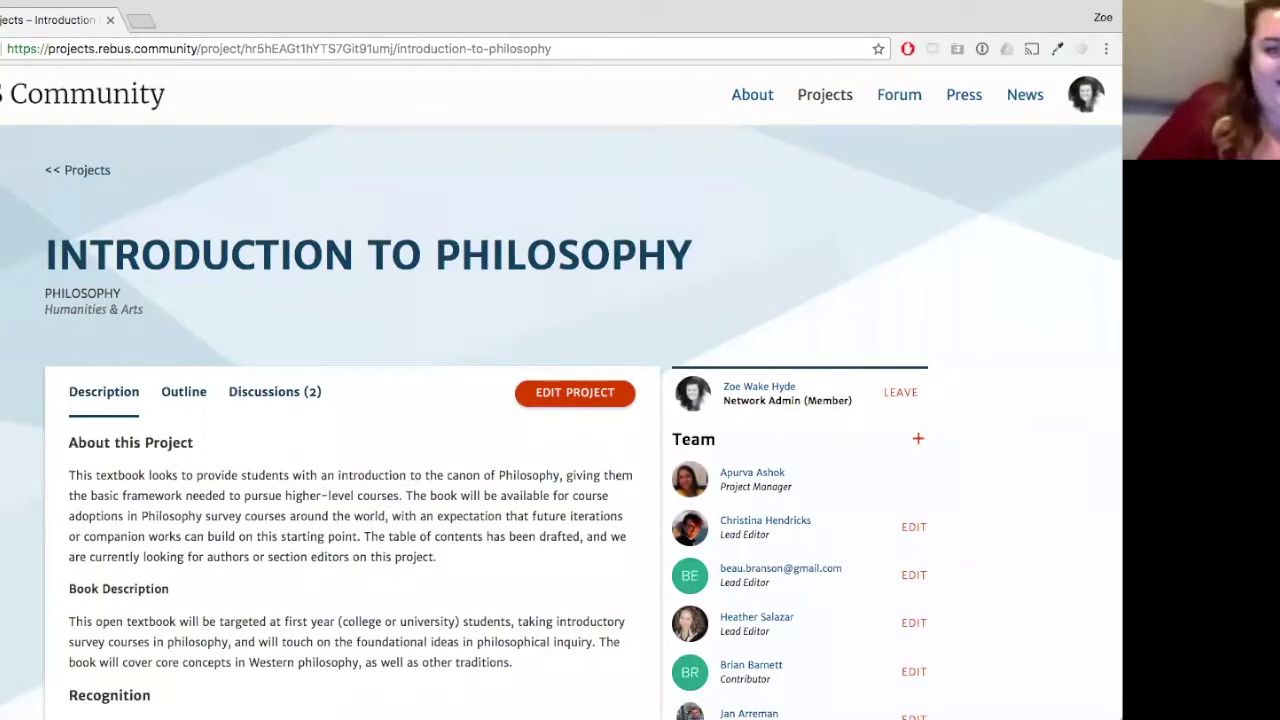
scroll(163, 449, down, 5)
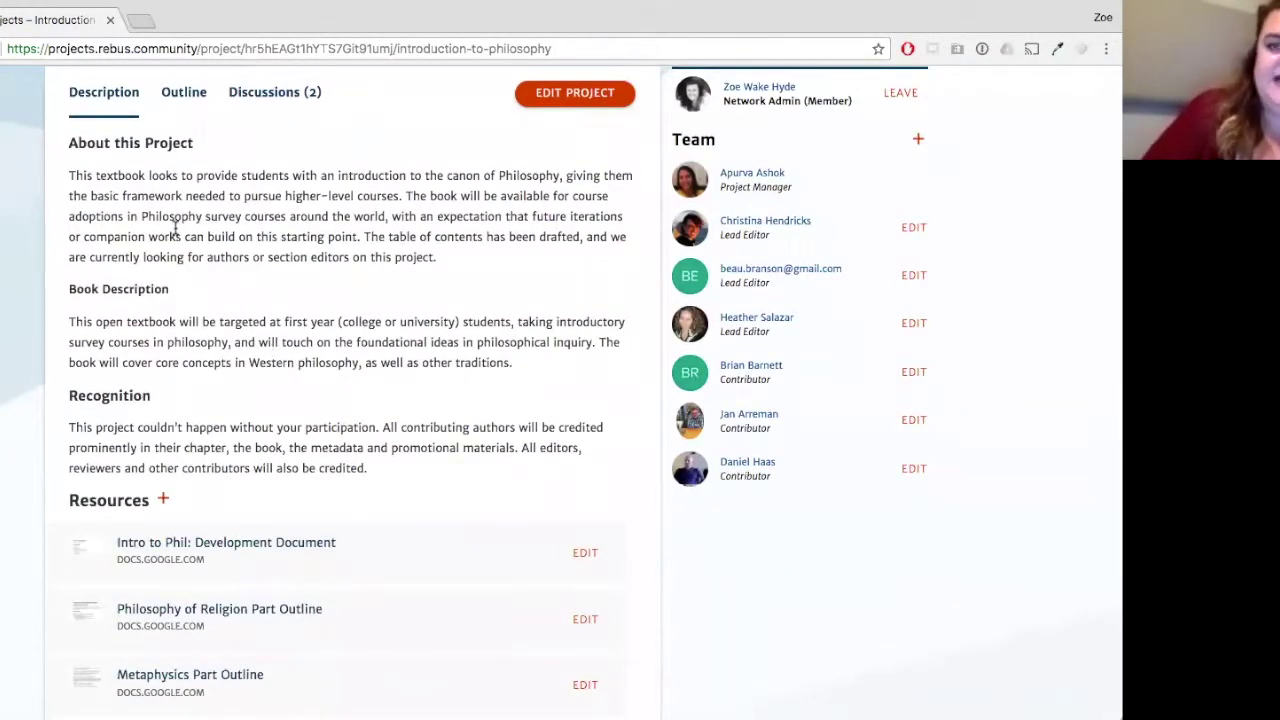
scroll(176, 228, up, 2)
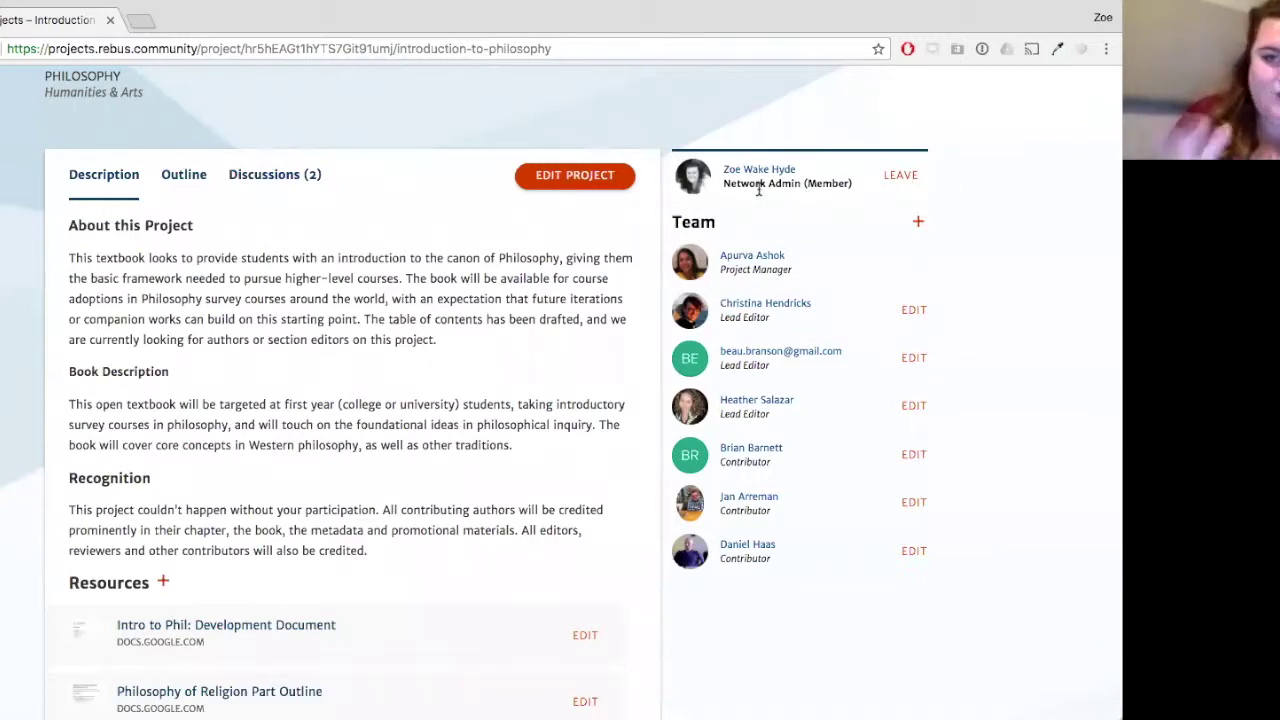
scroll(910, 213, down, 1)
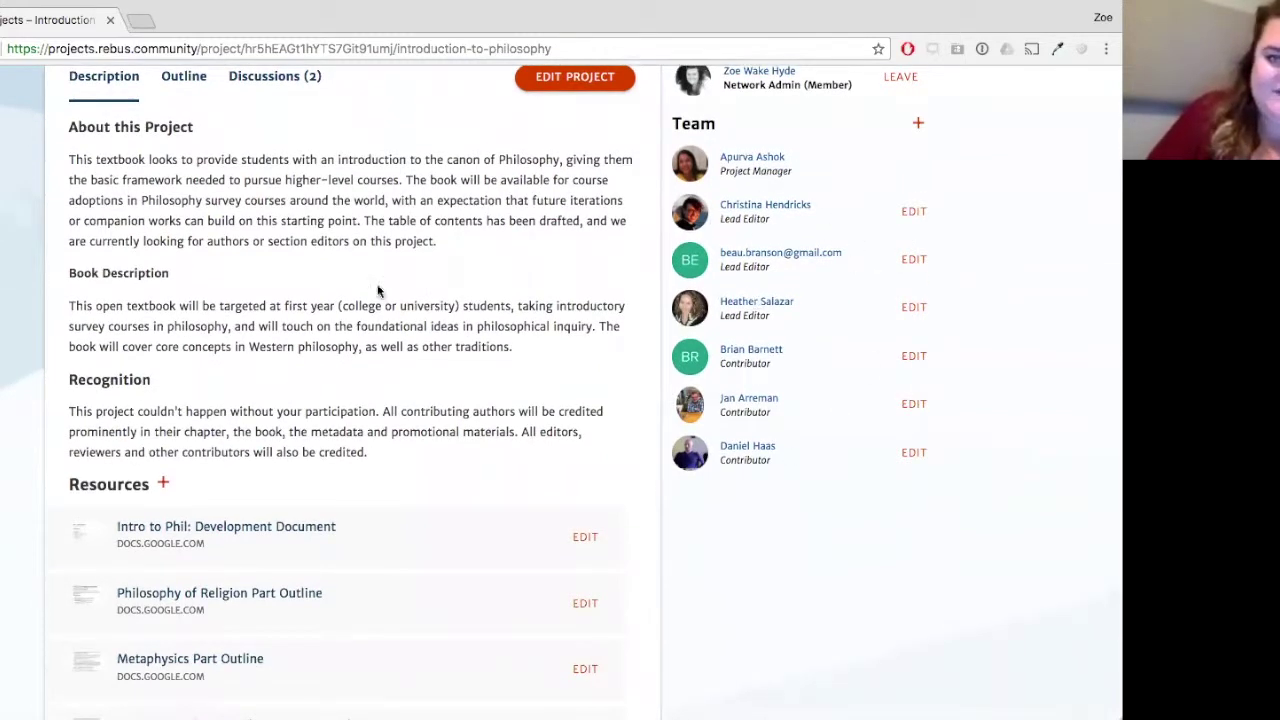
scroll(14, 273, down, 2)
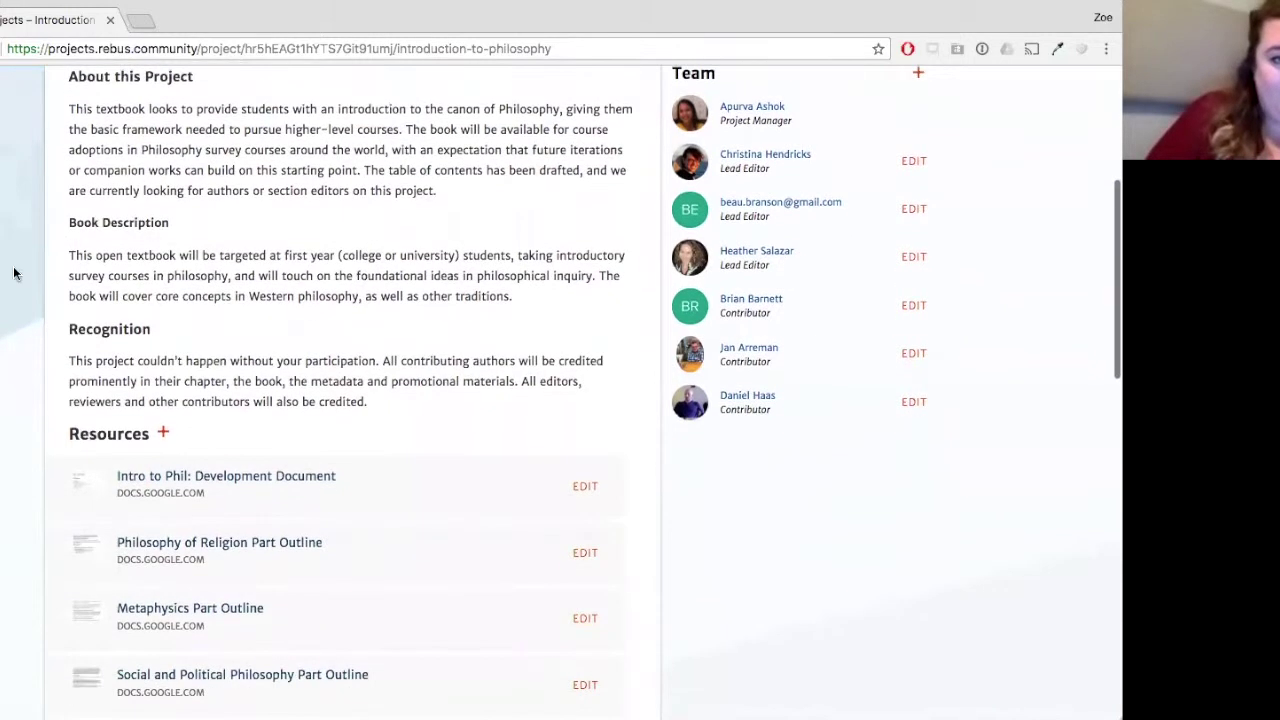
scroll(14, 273, down, 1)
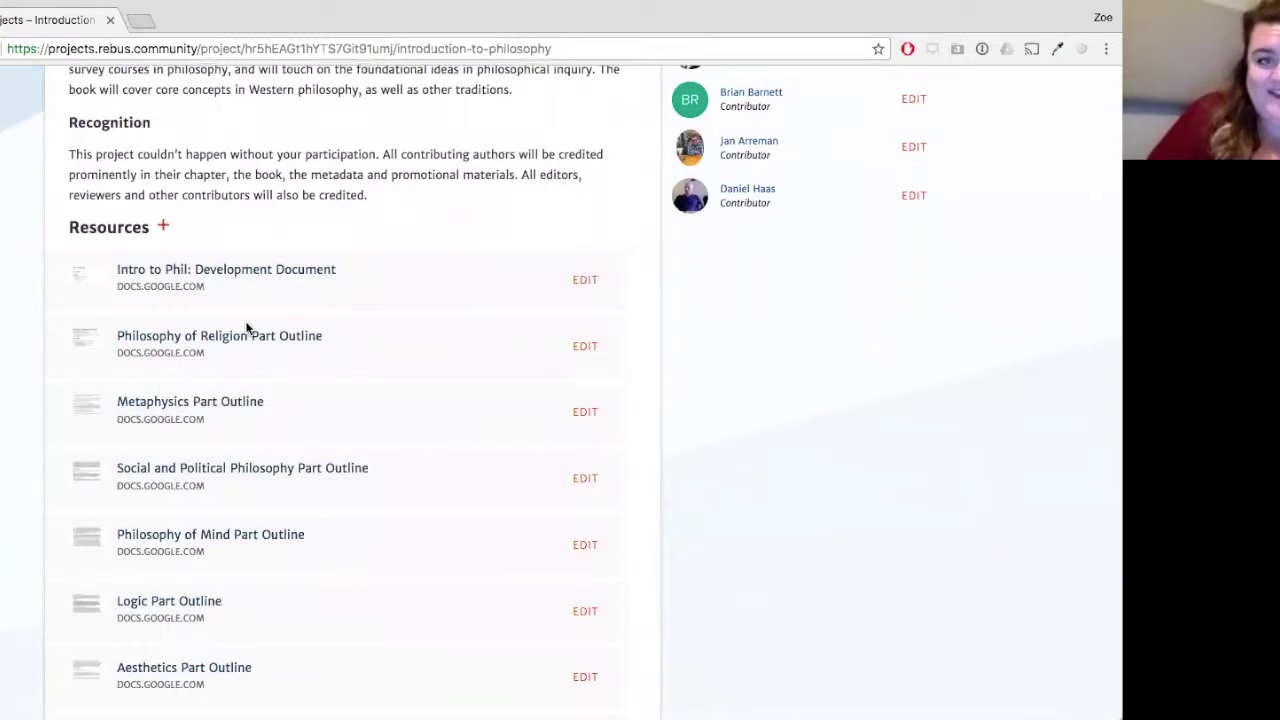
scroll(5, 277, down, 2)
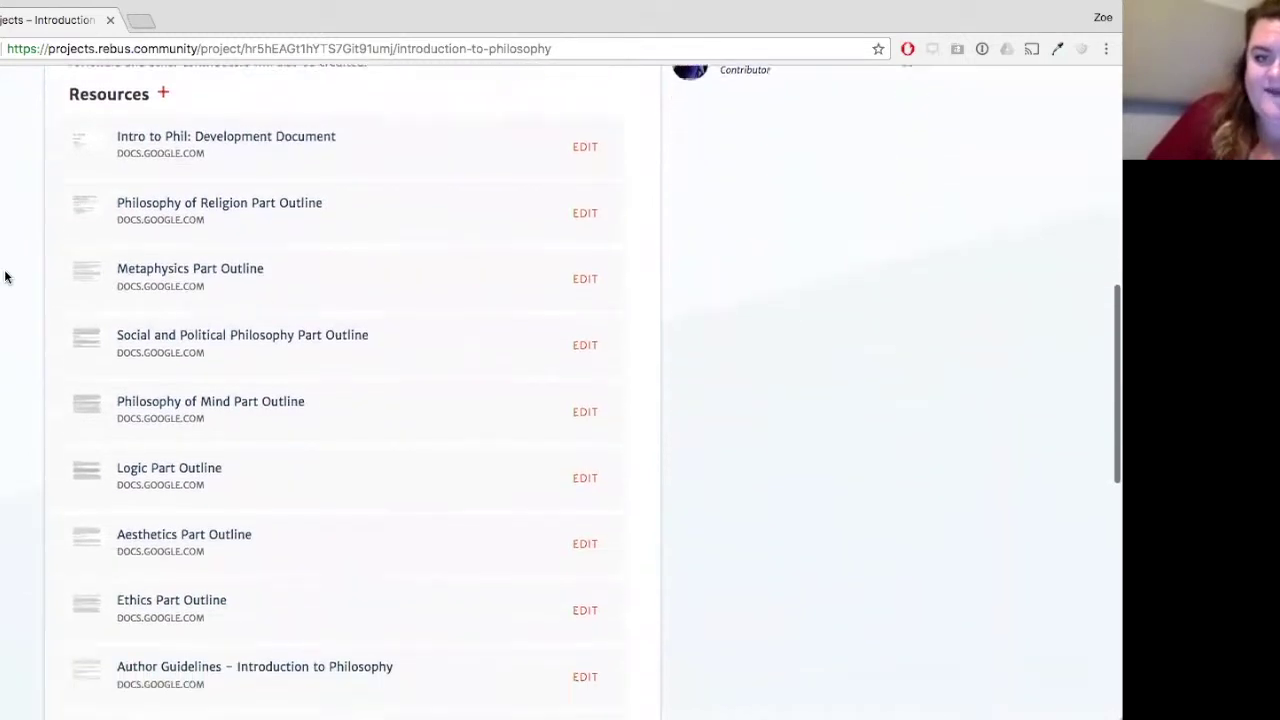
scroll(5, 277, up, 1)
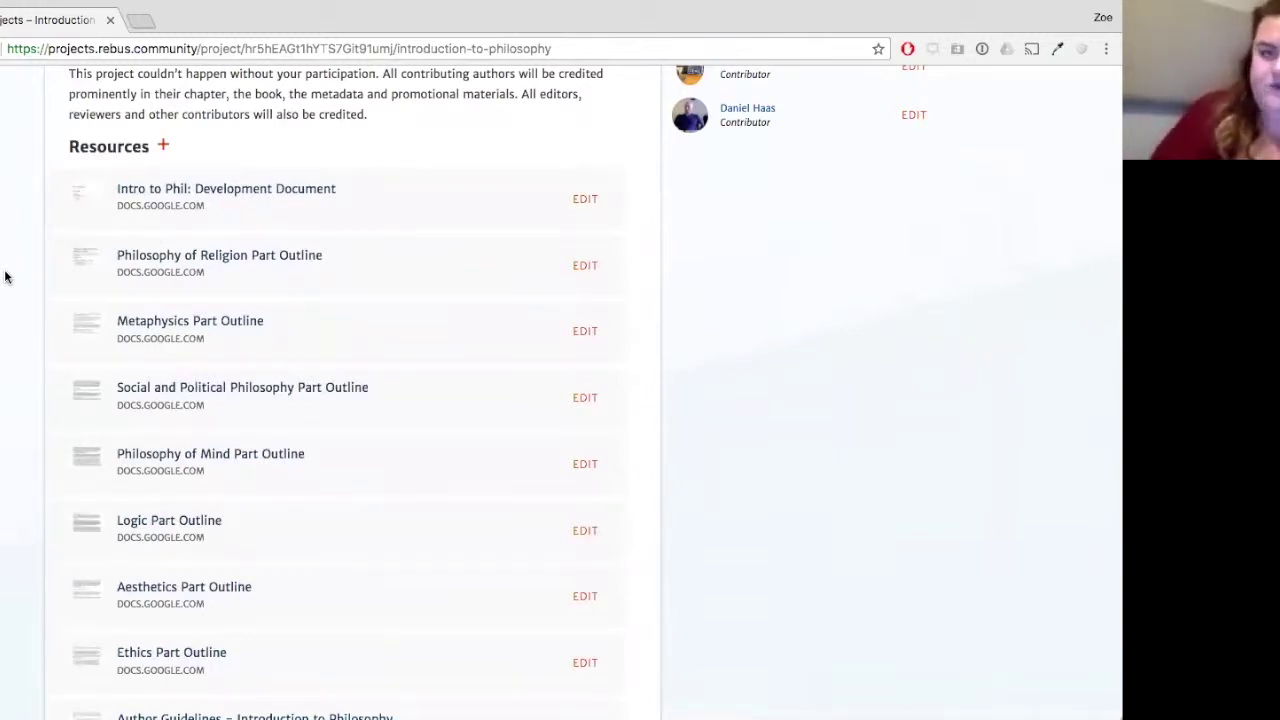
scroll(5, 277, down, 2)
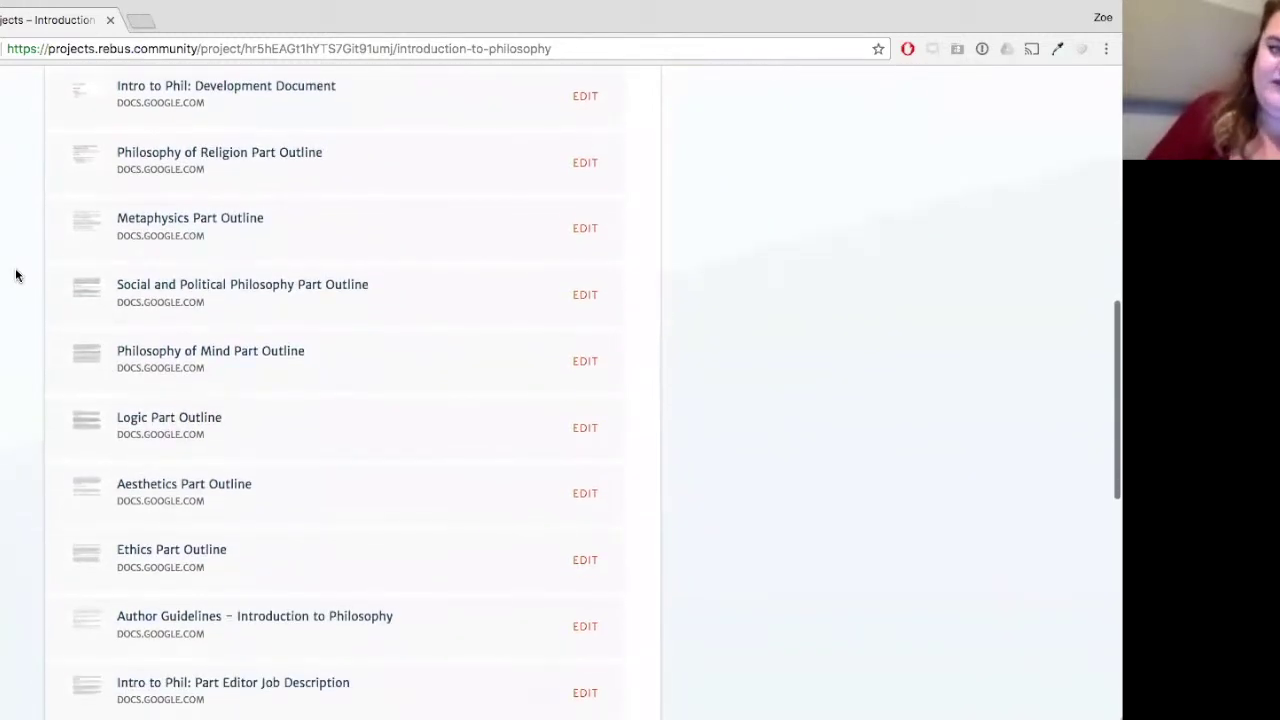
scroll(15, 275, down, 12)
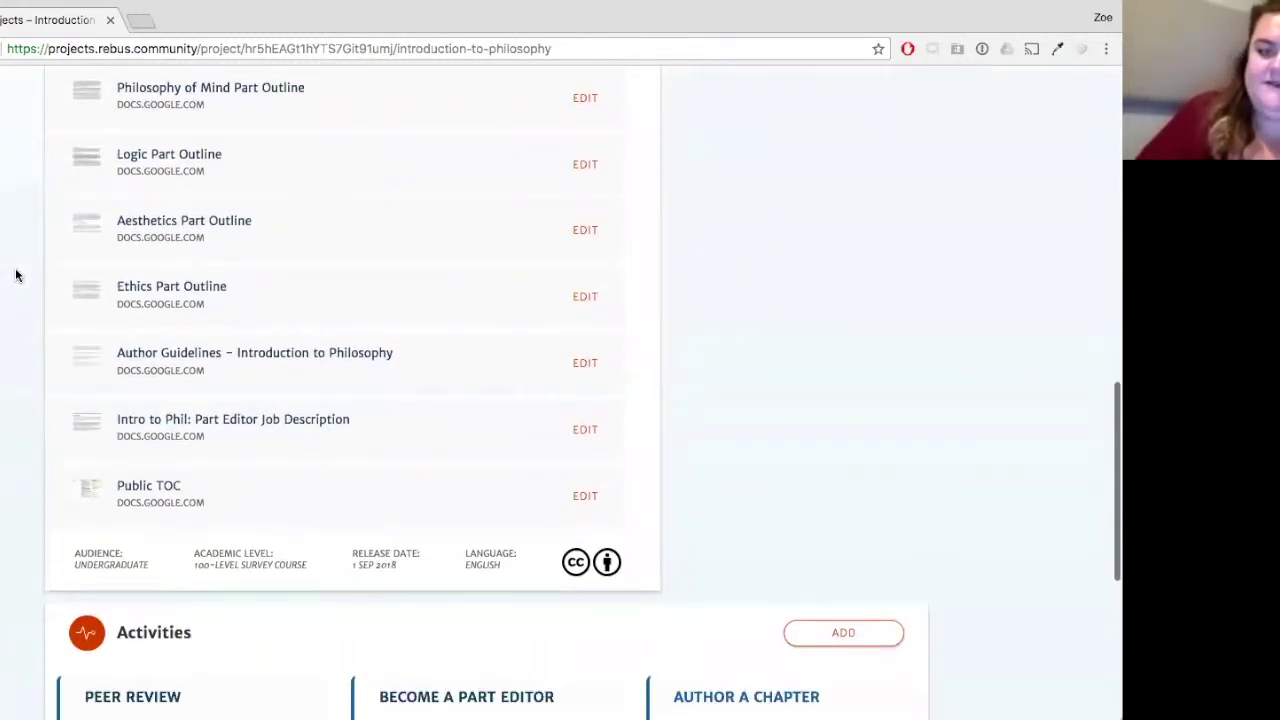
scroll(15, 275, down, 2)
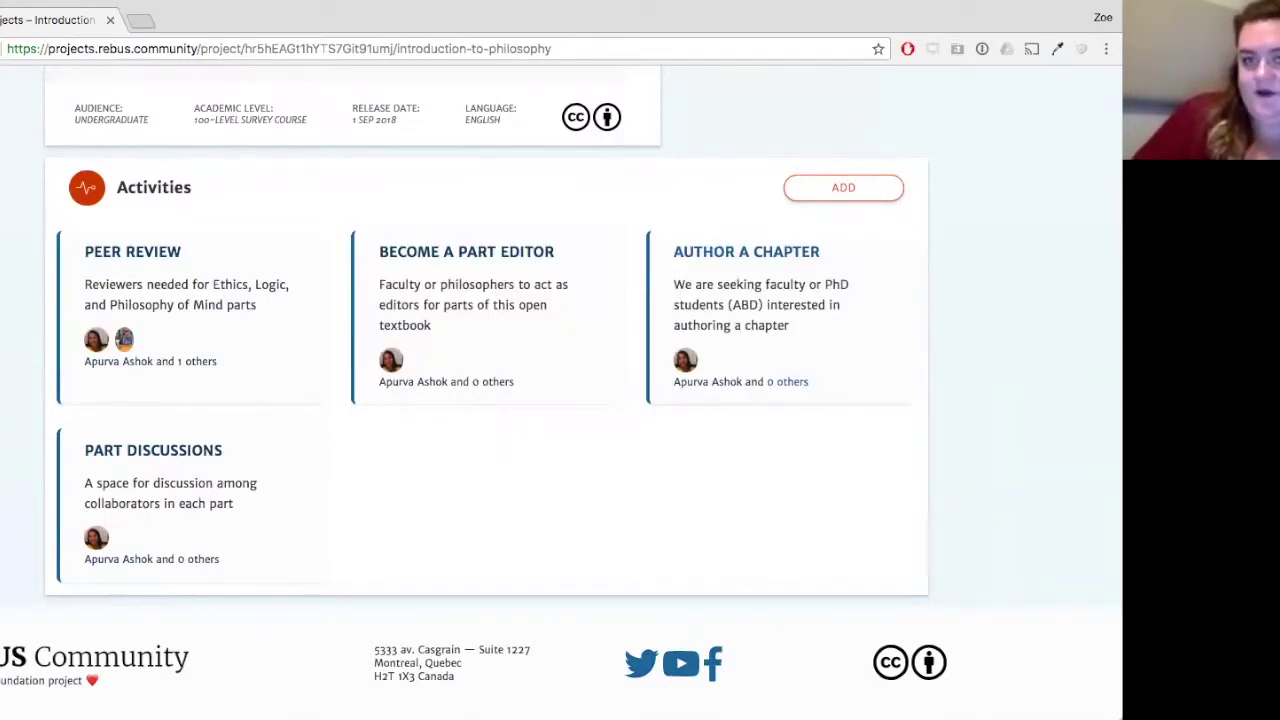
scroll(560, 390, down, 1)
scroll(214, 300, up, 1)
scroll(214, 300, down, 1)
Open the Peer Review activity page and volunteer, bringing up the Peer Review thank-you message
click(214, 292)
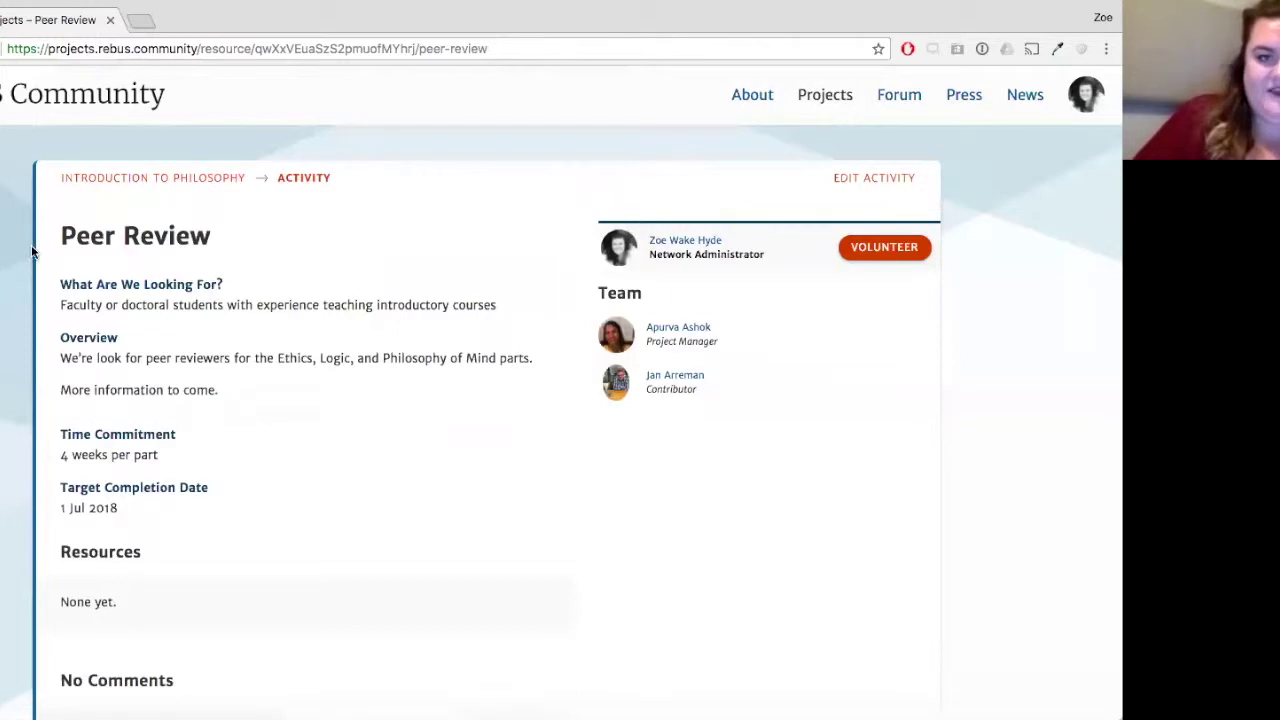
scroll(245, 320, down, 1)
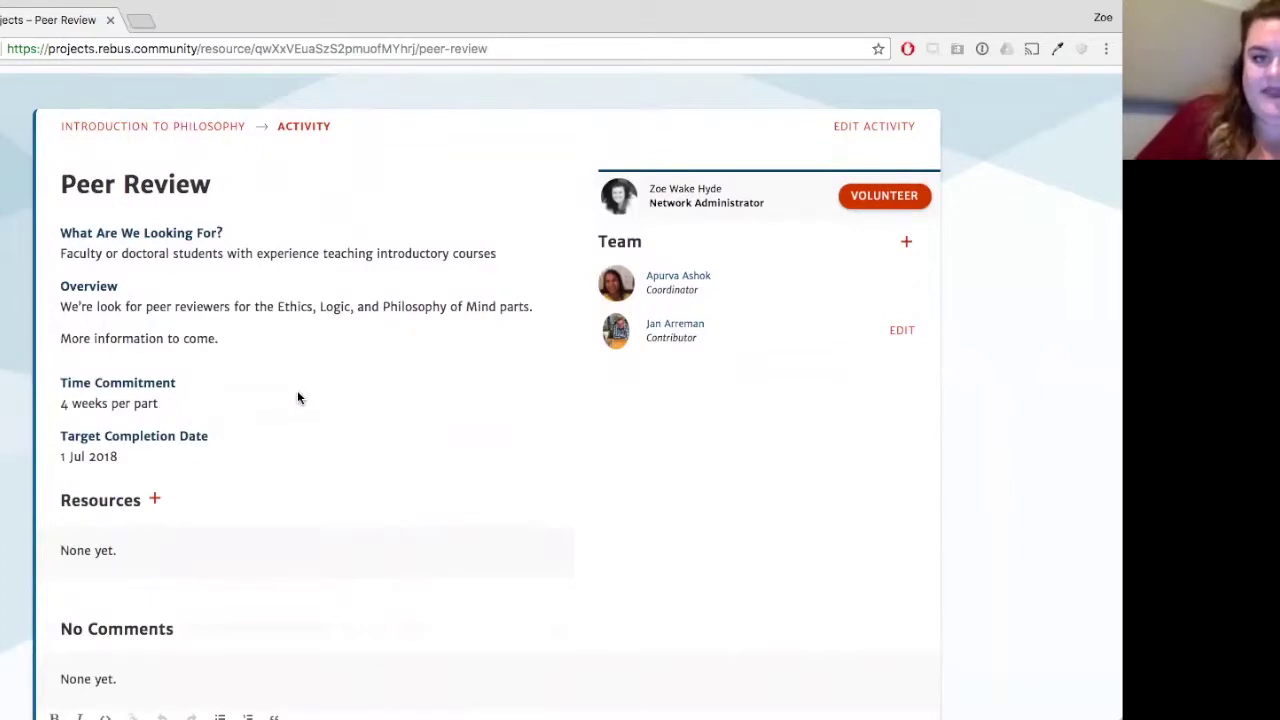
scroll(297, 398, down, 3)
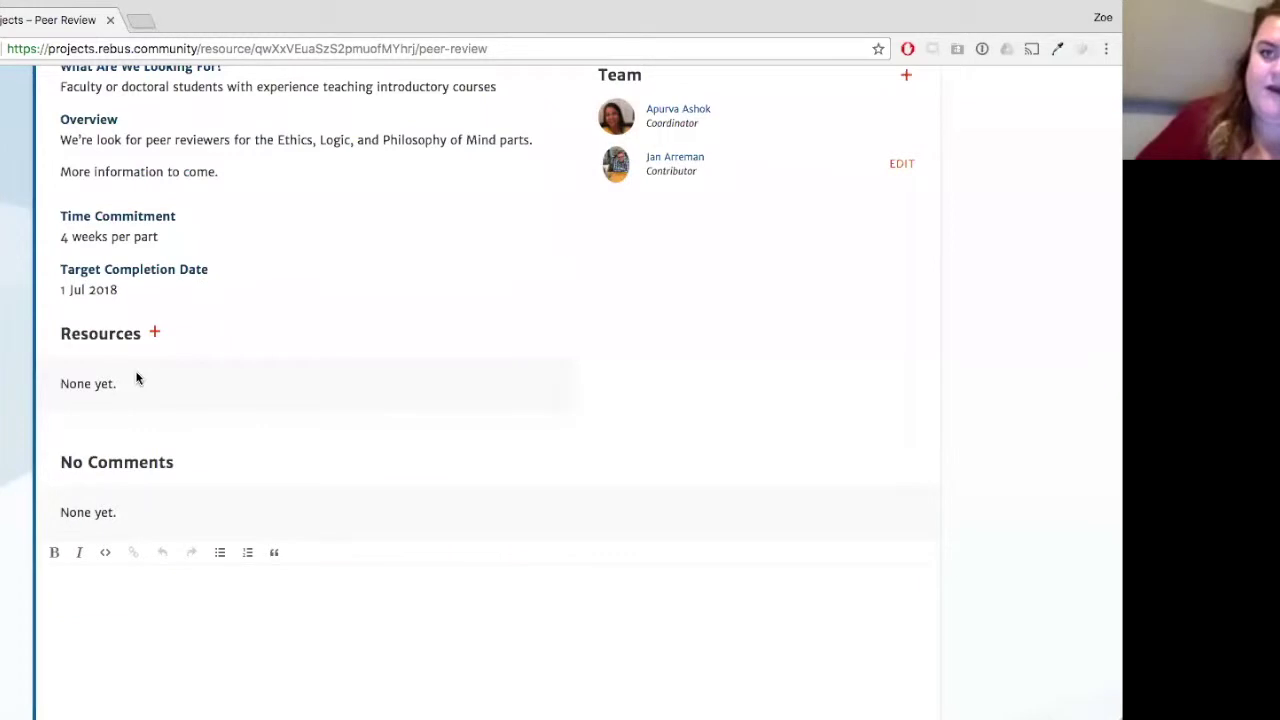
scroll(137, 378, up, 4)
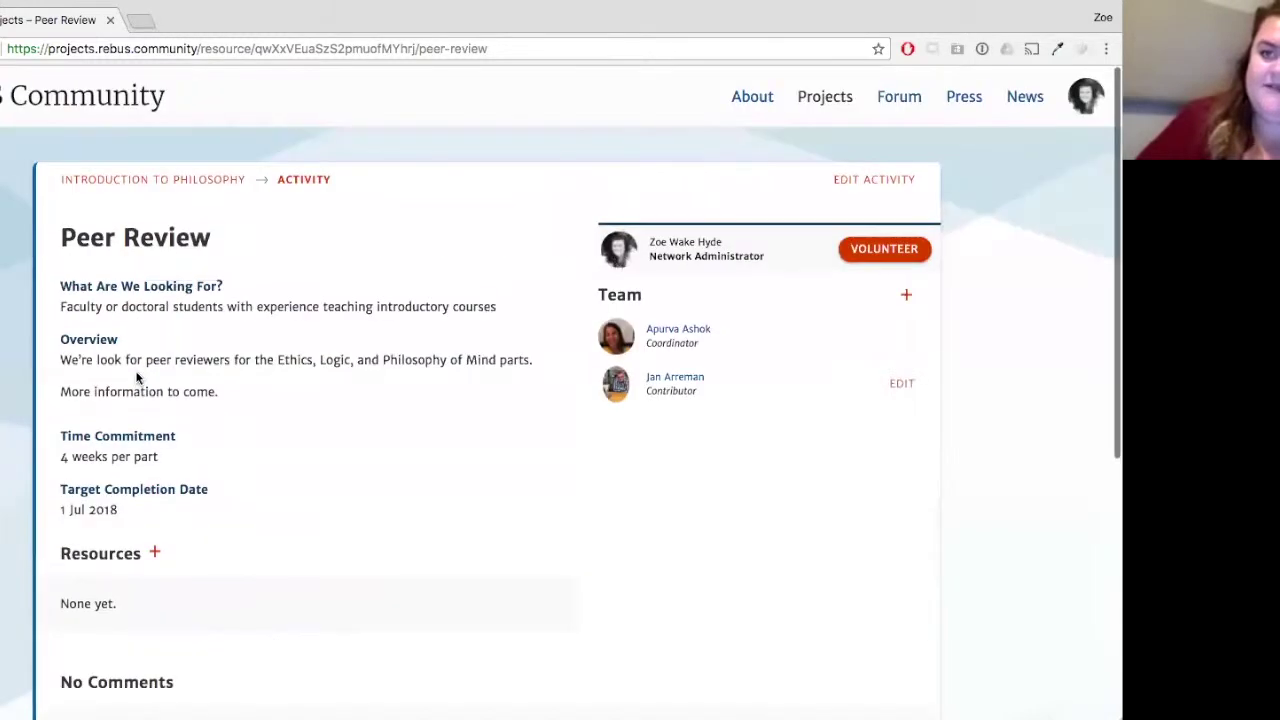
click(862, 249)
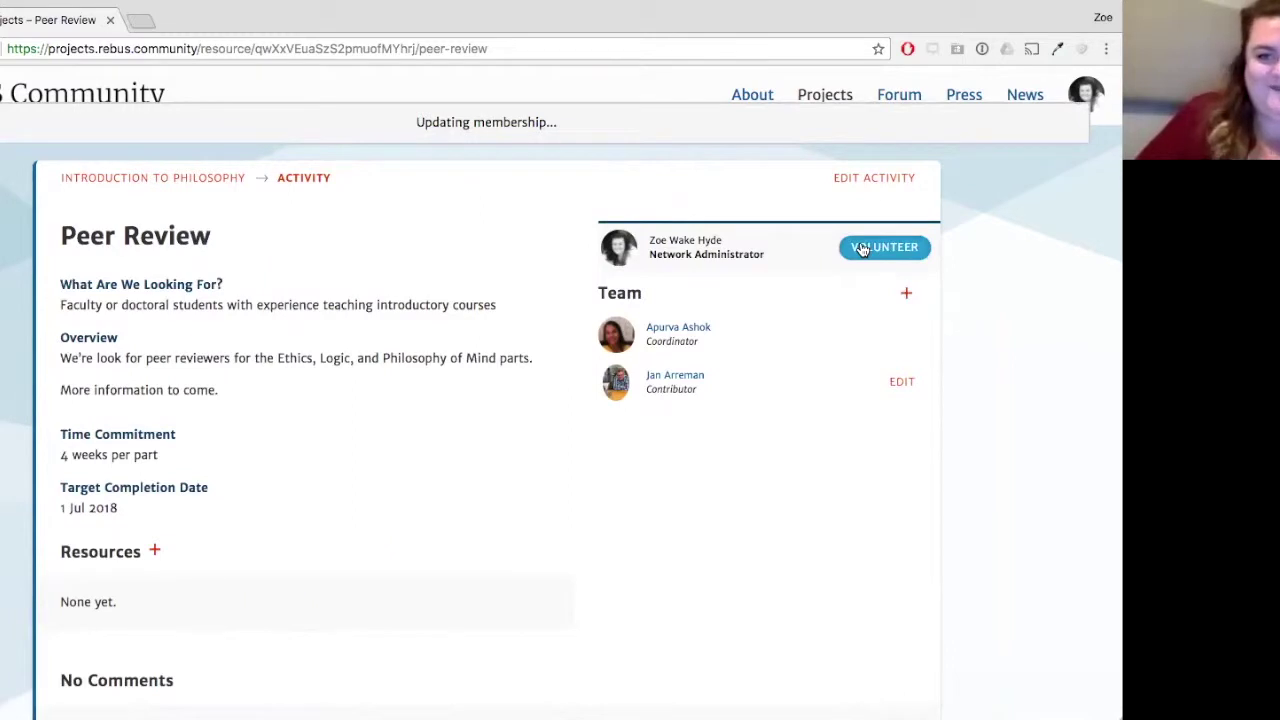
scroll(329, 294, down, 8)
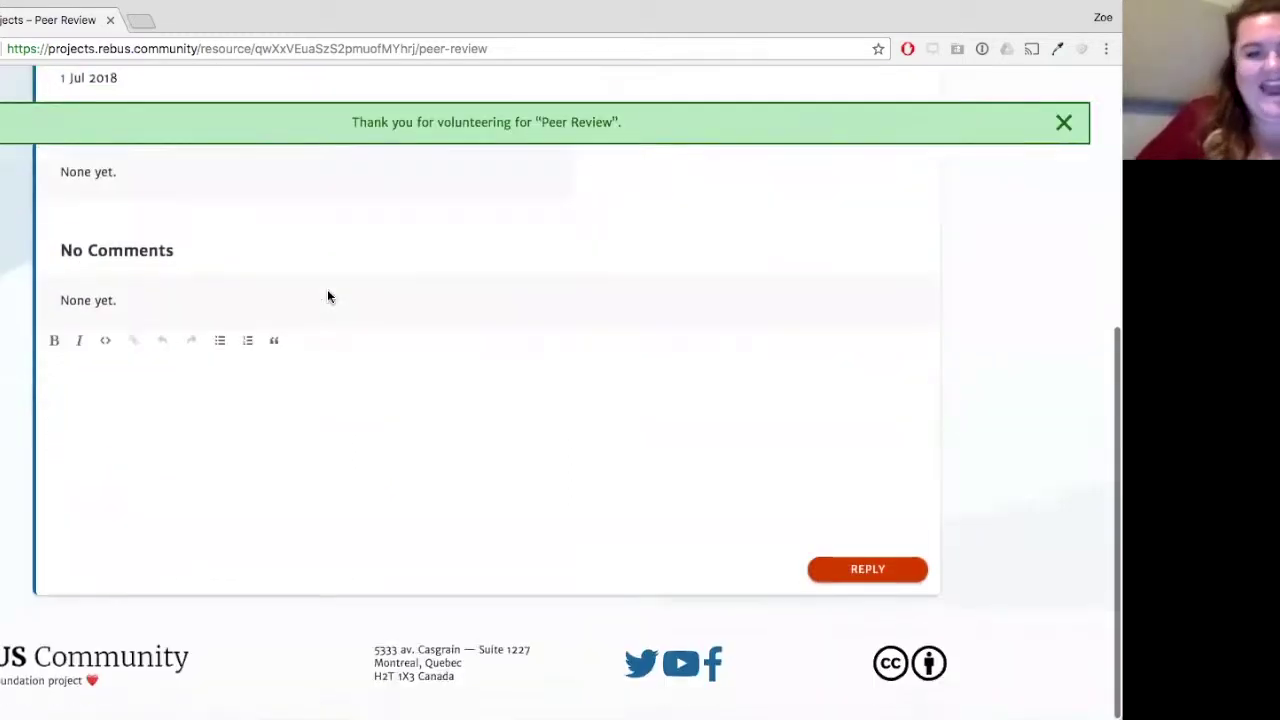
Post the reply "Hi! This is a demo, ignore me." on Peer Review, then return to the heading
click(263, 424)
text(Hi! This i)
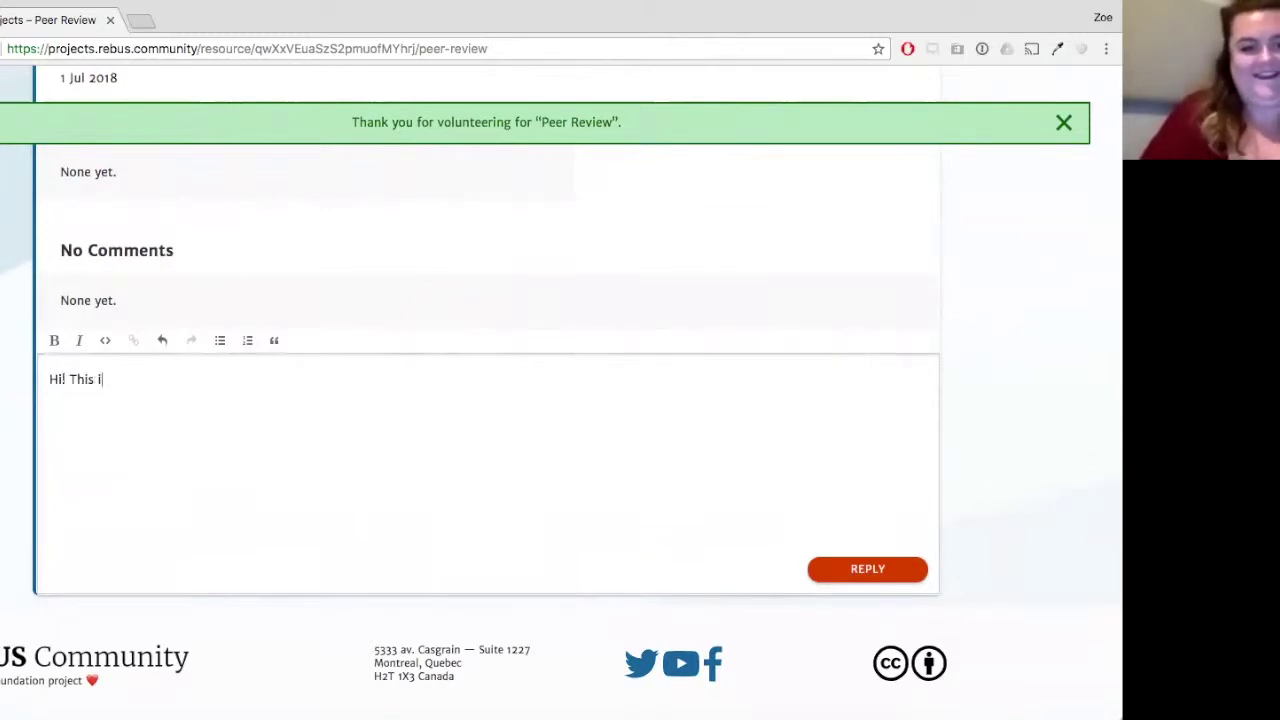
text(s a demo, )
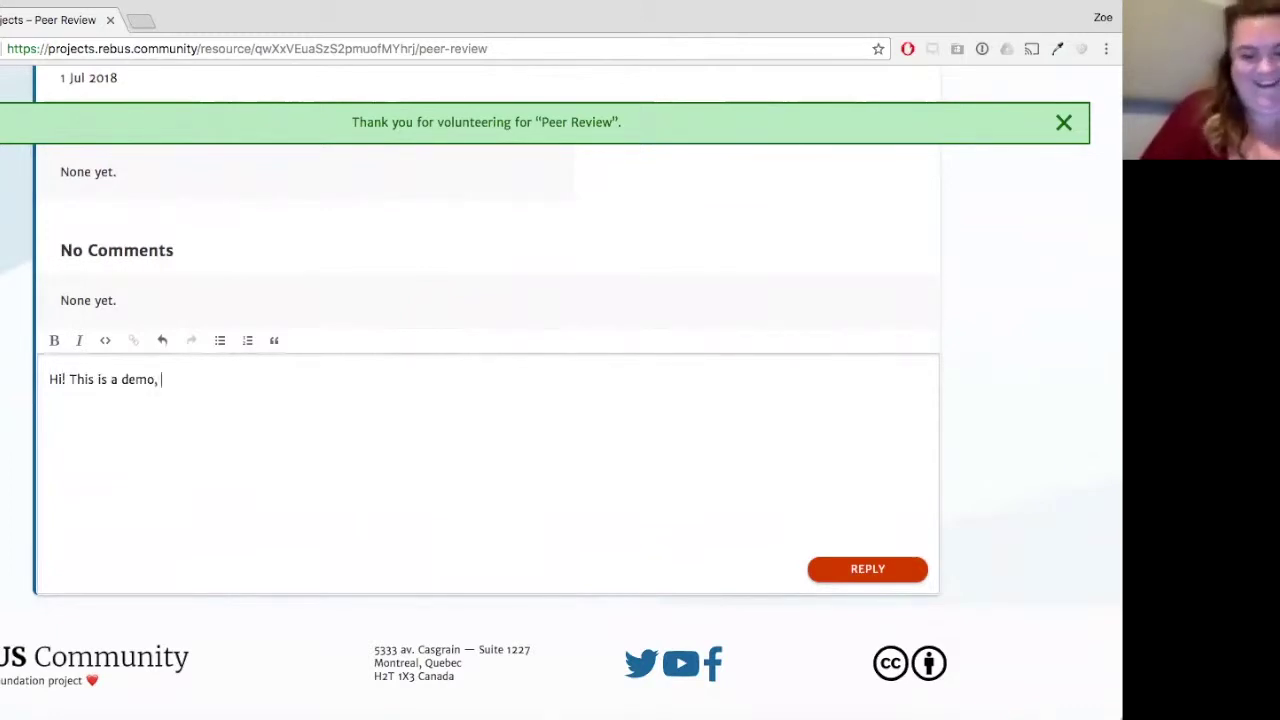
text(ignore me.)
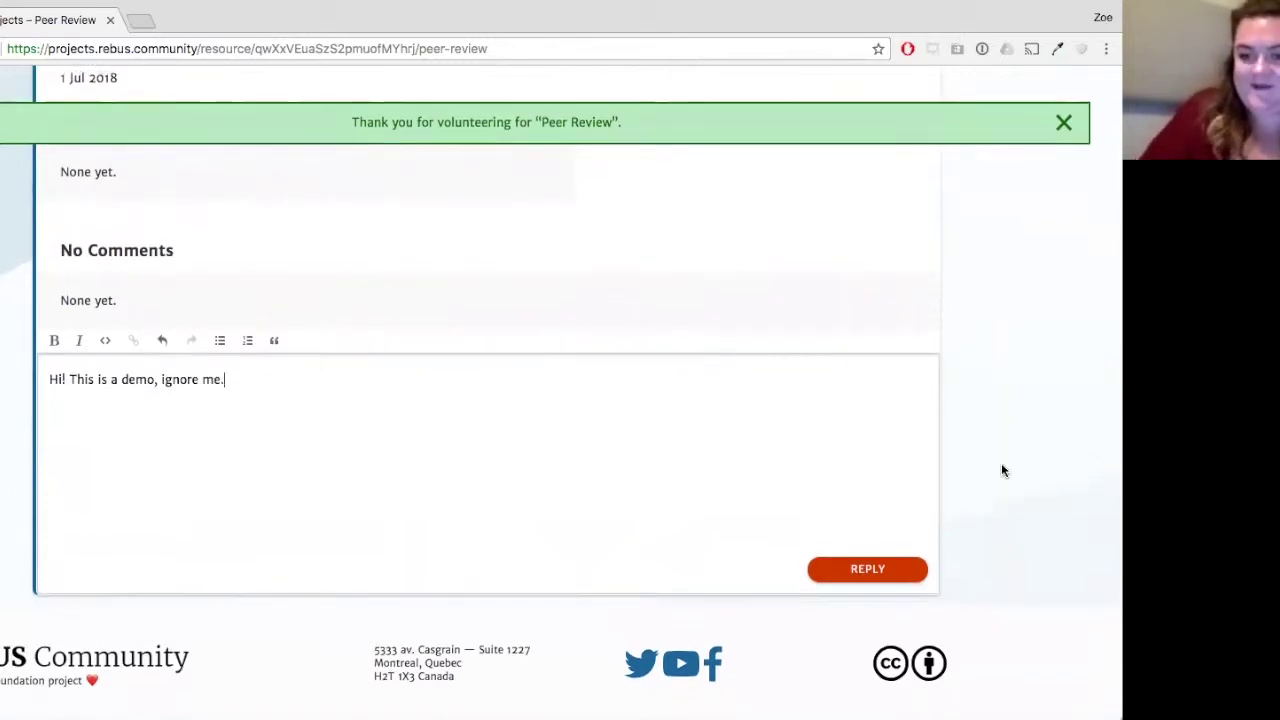
right_click(1001, 465)
click(762, 568)
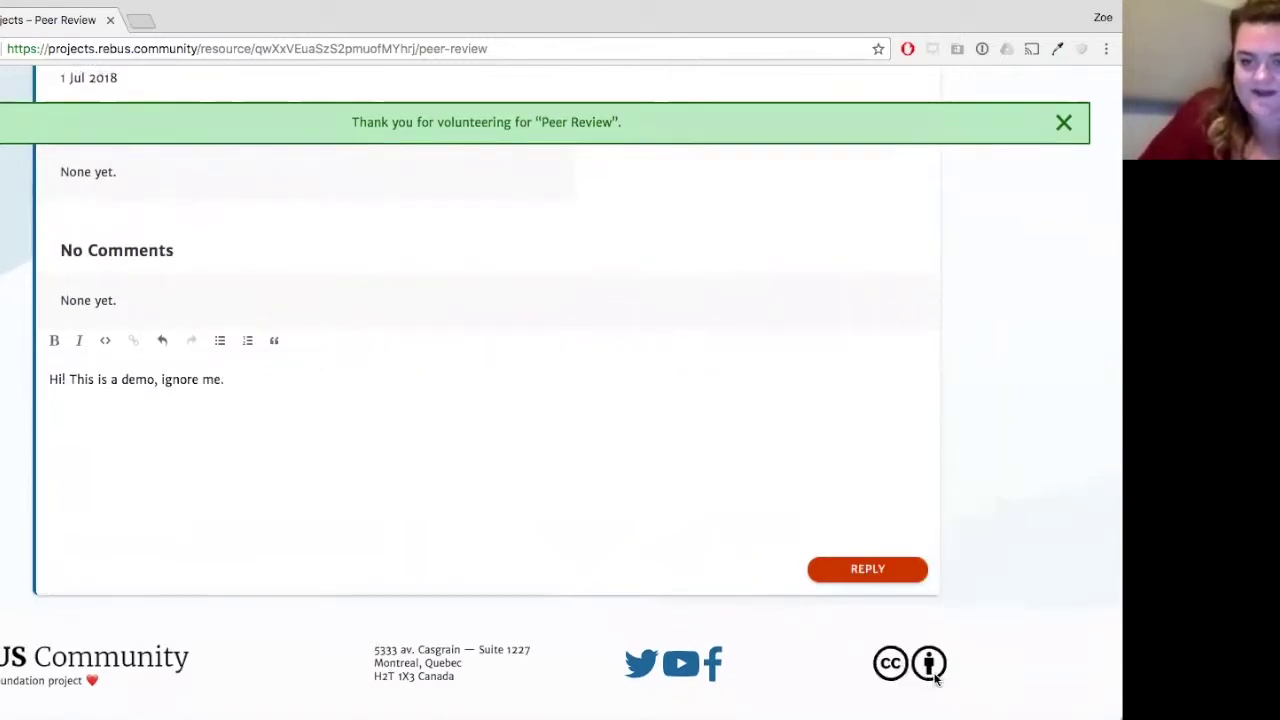
click(882, 574)
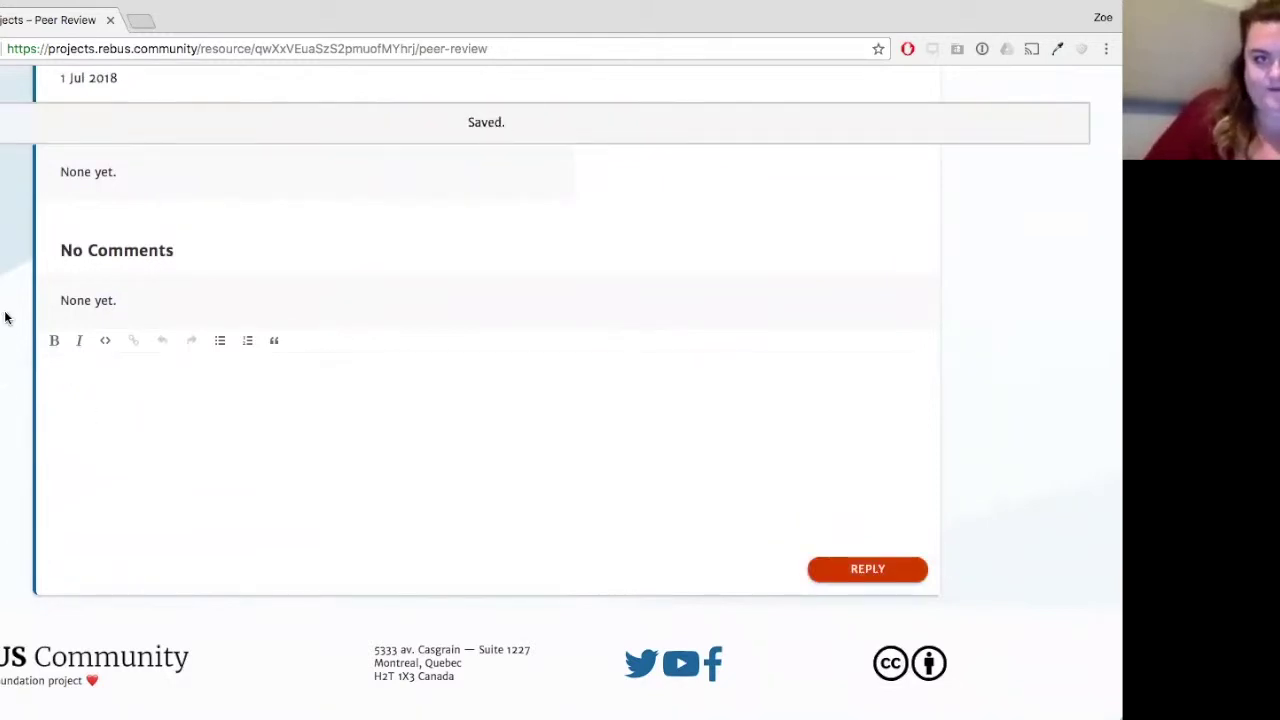
scroll(5, 318, up, 3)
scroll(5, 318, up, 5)
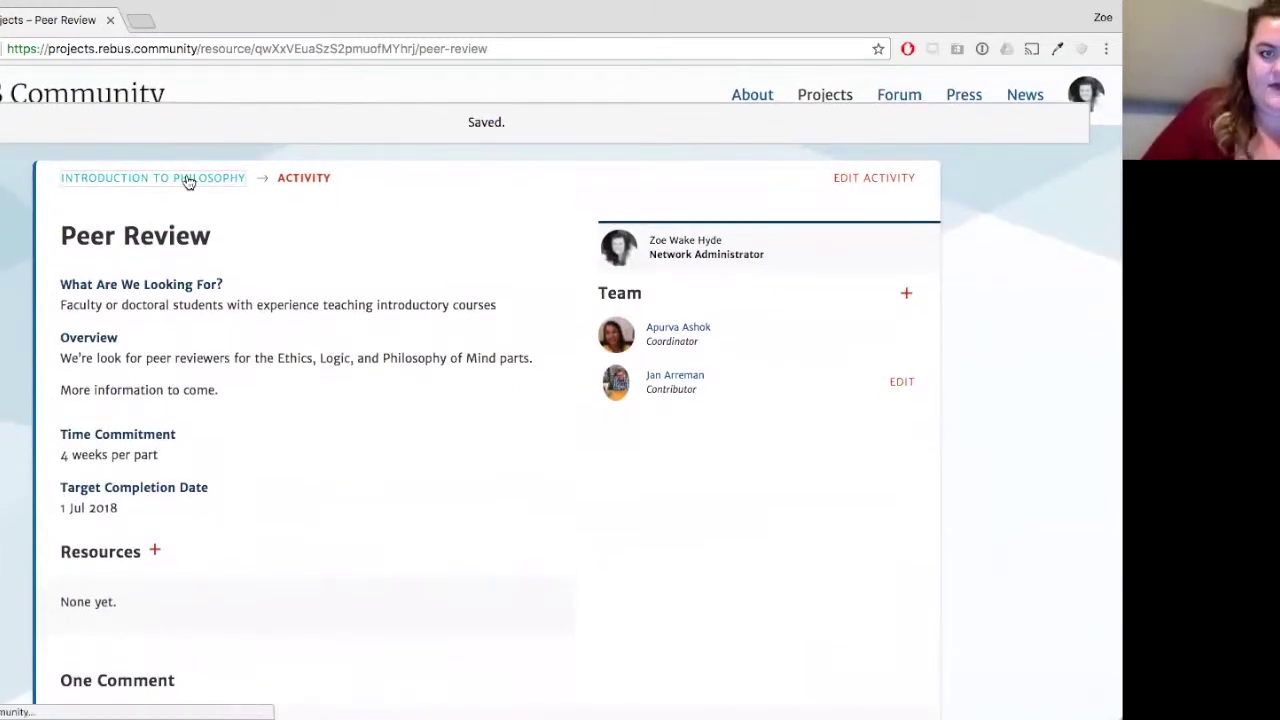
Go through the Introduction to Philosophy page back to the Welcome to Rebus Projects project list
click(187, 179)
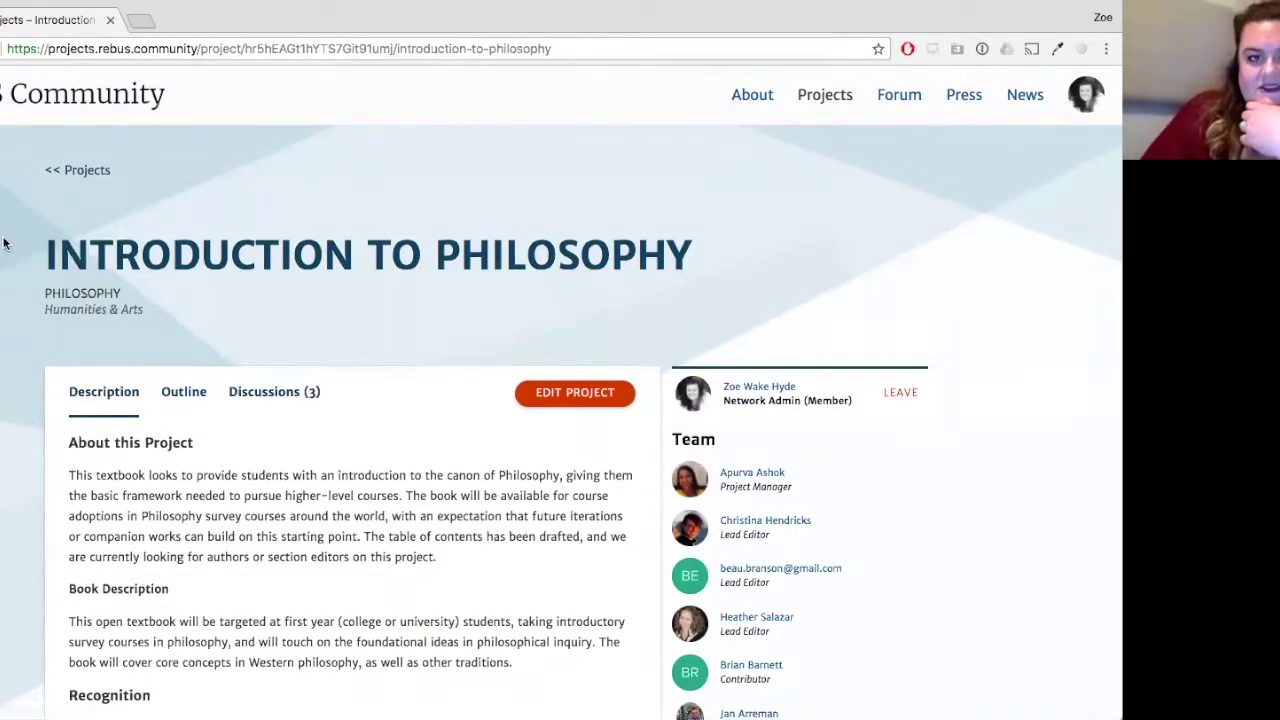
scroll(15, 275, down, 4)
scroll(15, 277, up, 4)
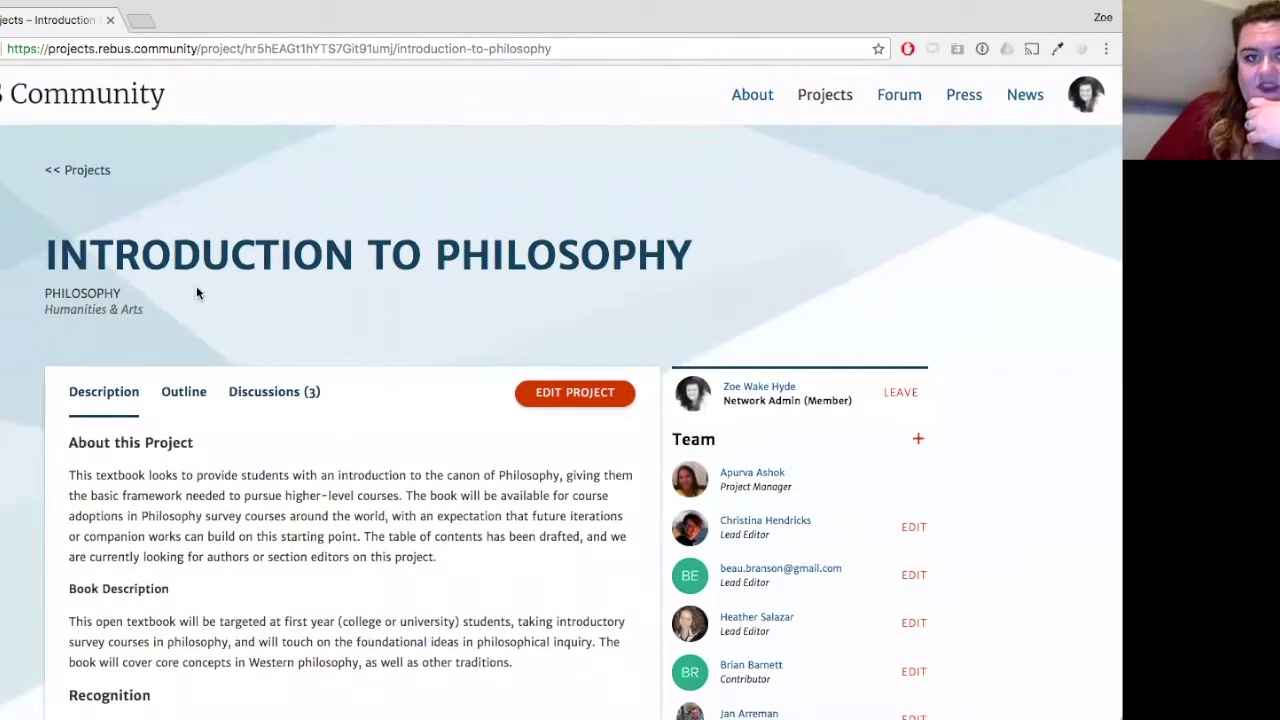
click(86, 172)
scroll(26, 289, down, 5)
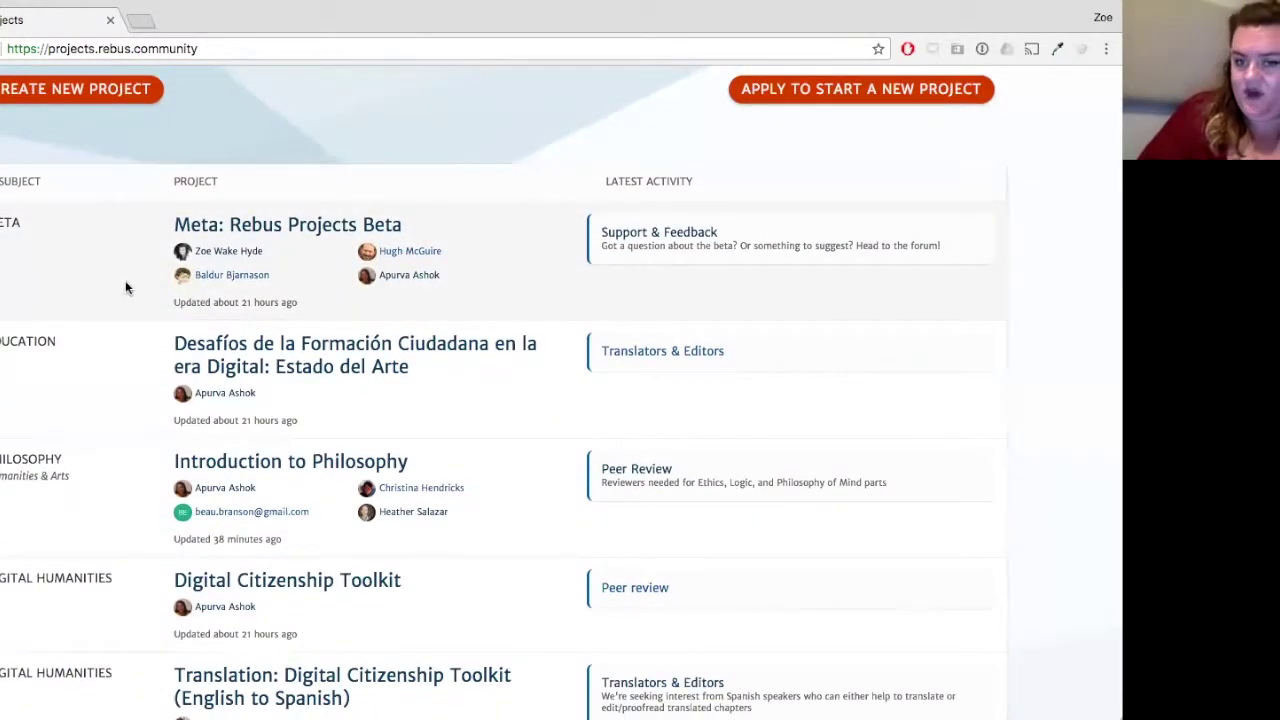
scroll(149, 249, up, 3)
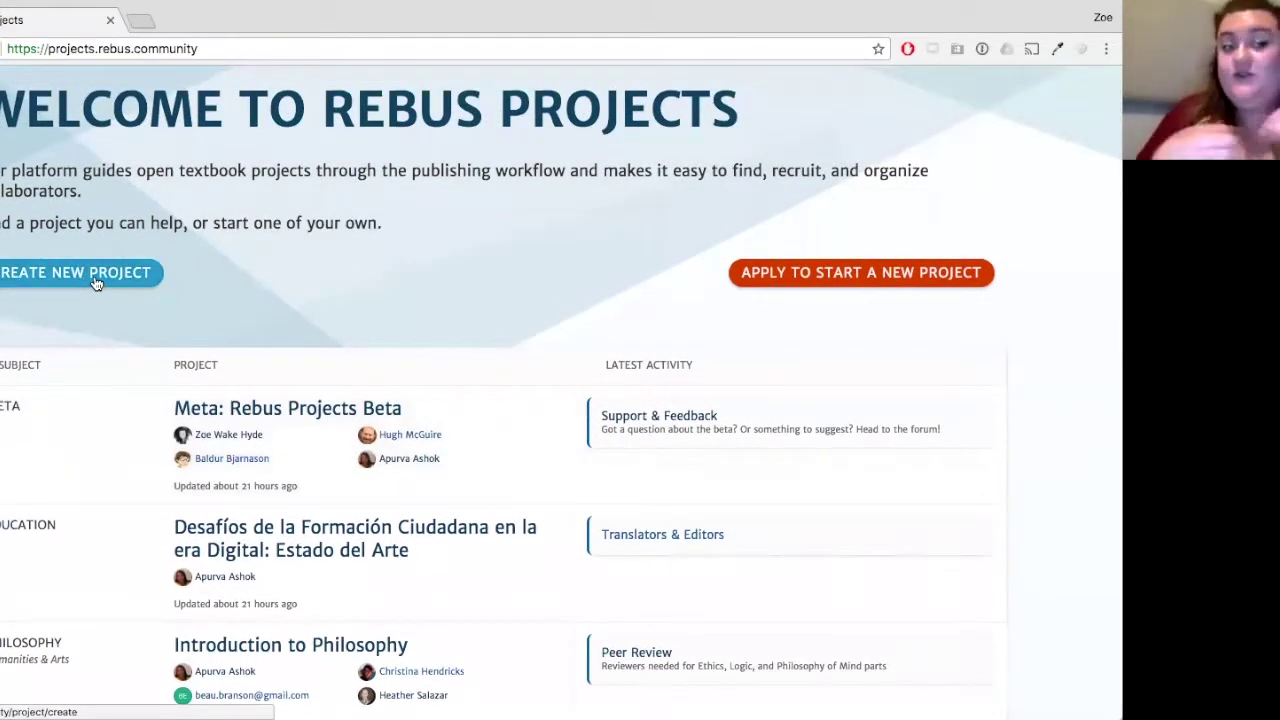
Create a project named Demo with subject OER and audience Everybody!, leaving Target Release Date empty
click(96, 283)
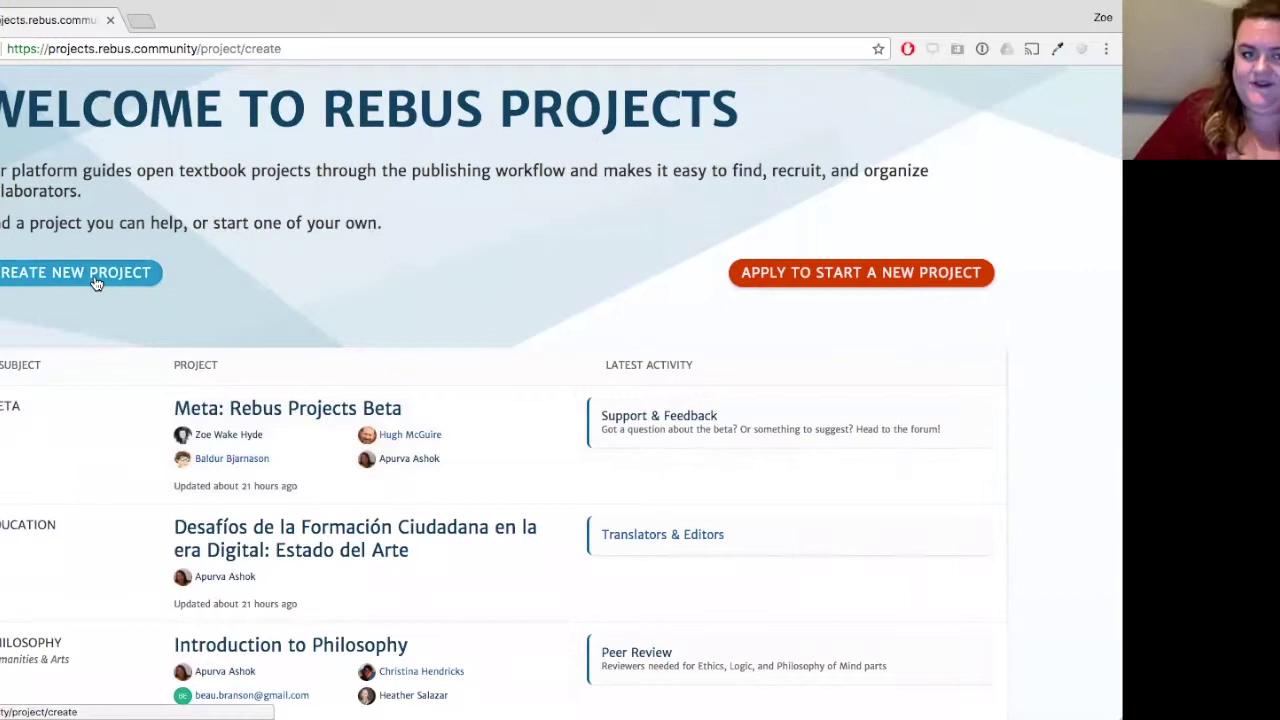
click(148, 240)
text(Demo)
click(99, 403)
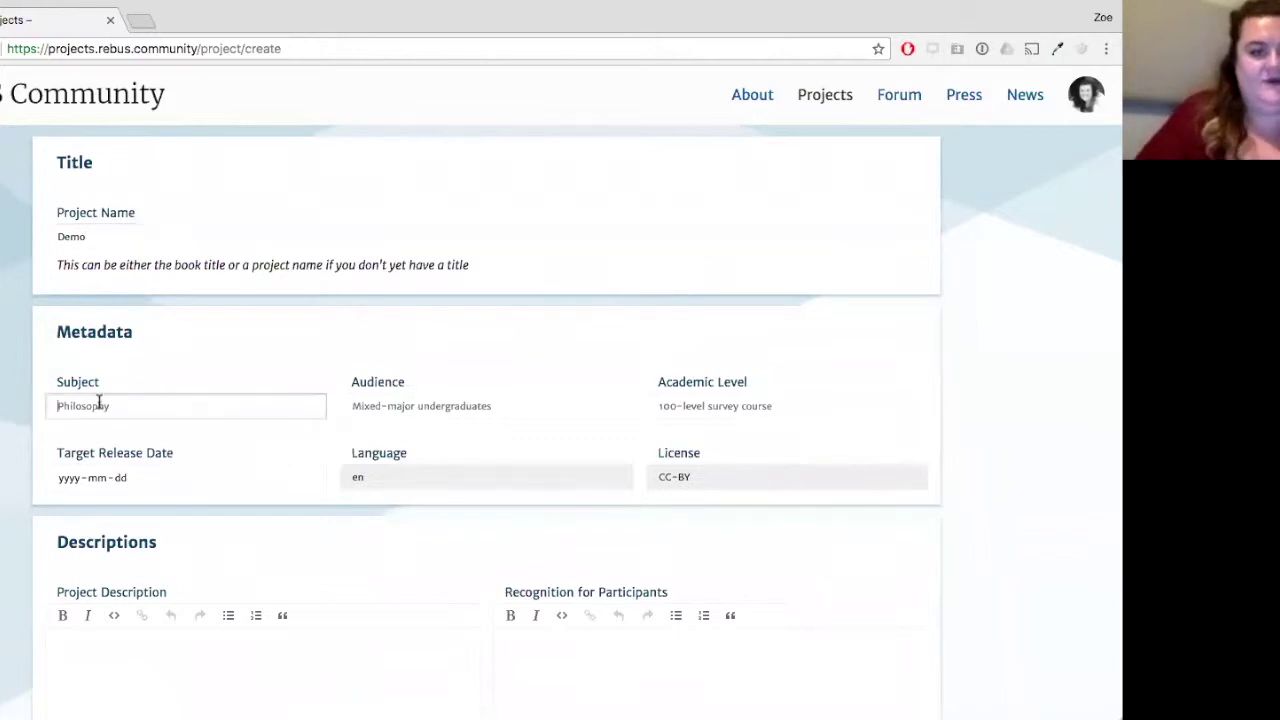
text(OER)
click(403, 406)
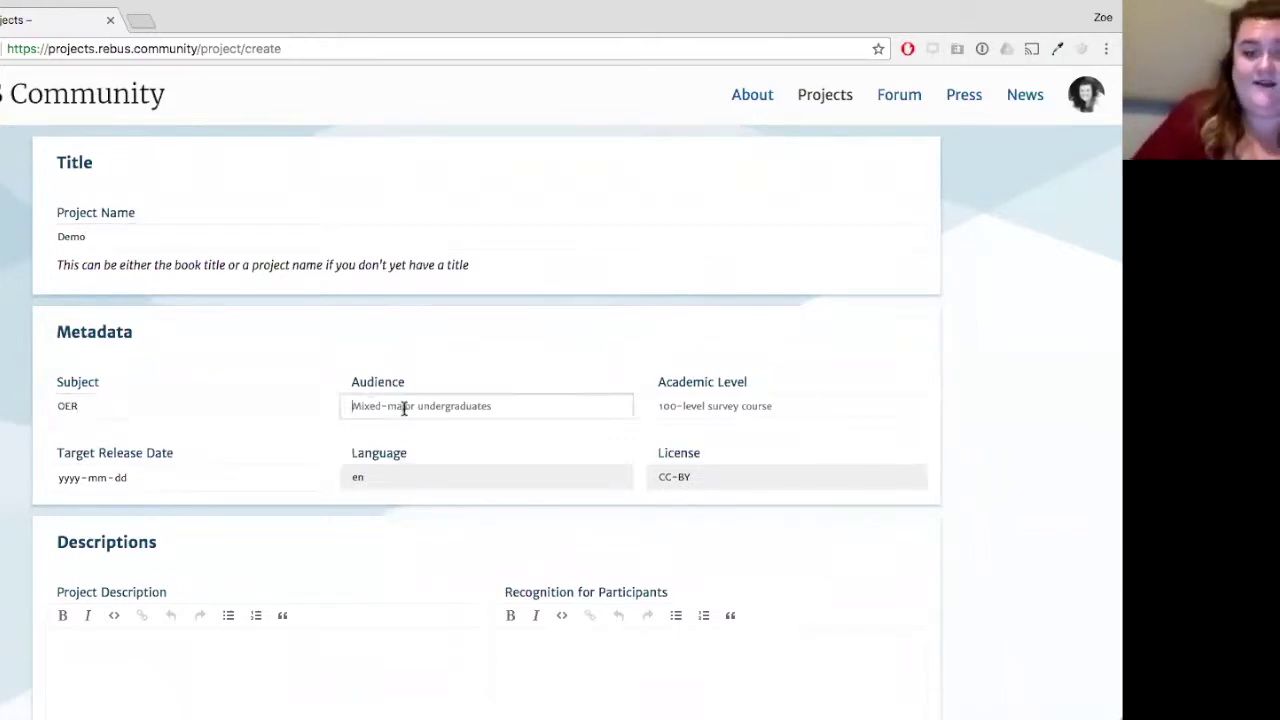
text(Everybody!)
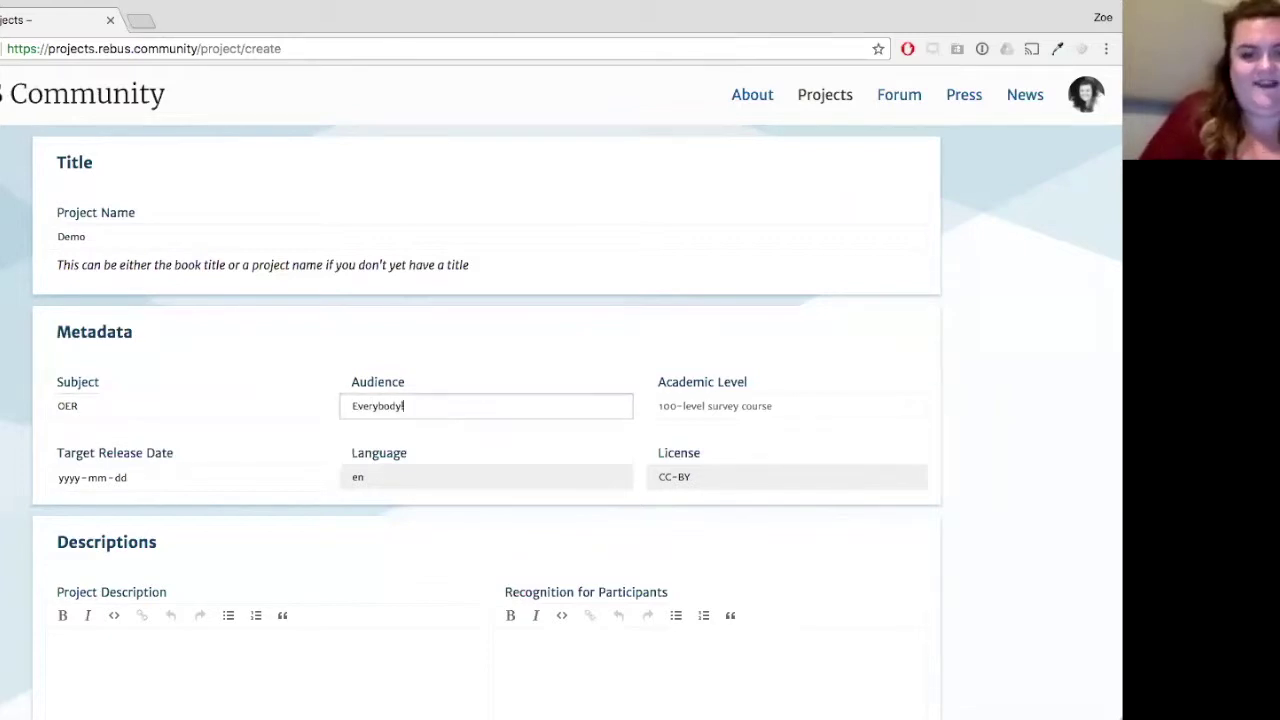
scroll(286, 371, down, 4)
click(206, 289)
click(29, 287)
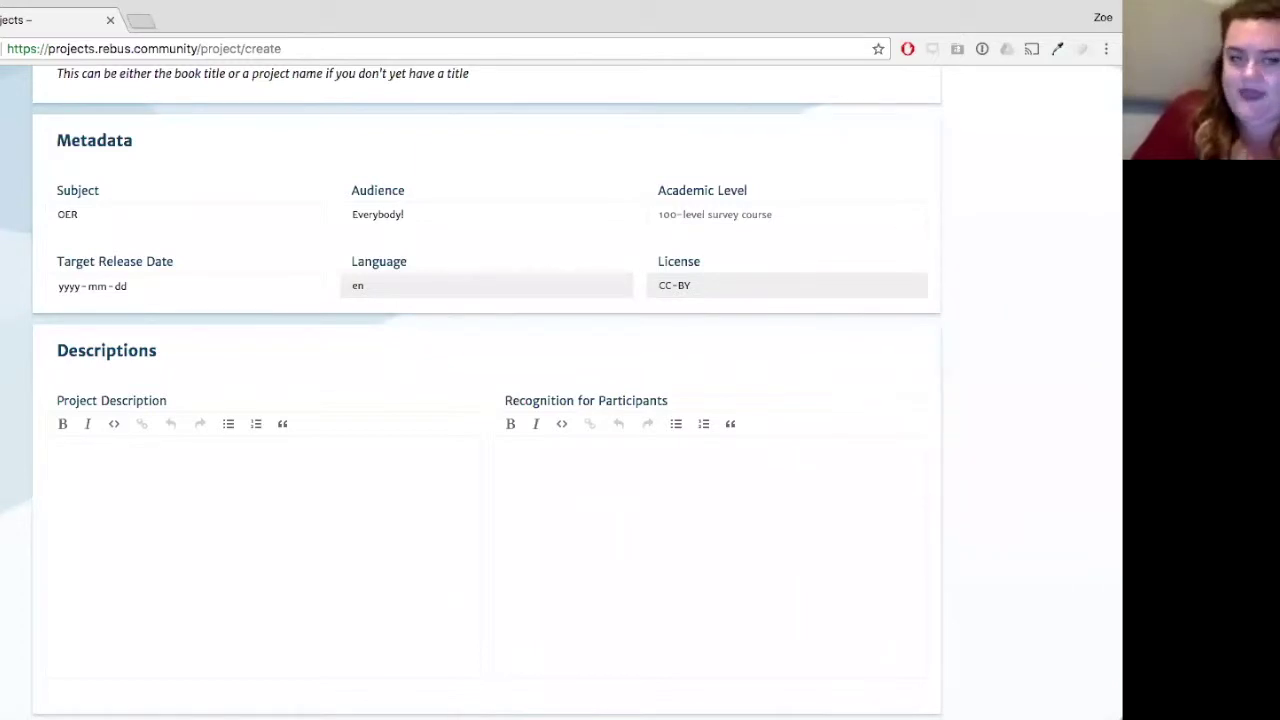
Add outline sections Chapter, Chapter 2 and Chapter 3, then save the Demo project
scroll(84, 339, down, 3)
click(265, 207)
scroll(265, 207, down, 1)
click(157, 500)
text(Chapter)
key(Return)
text(Chapter)
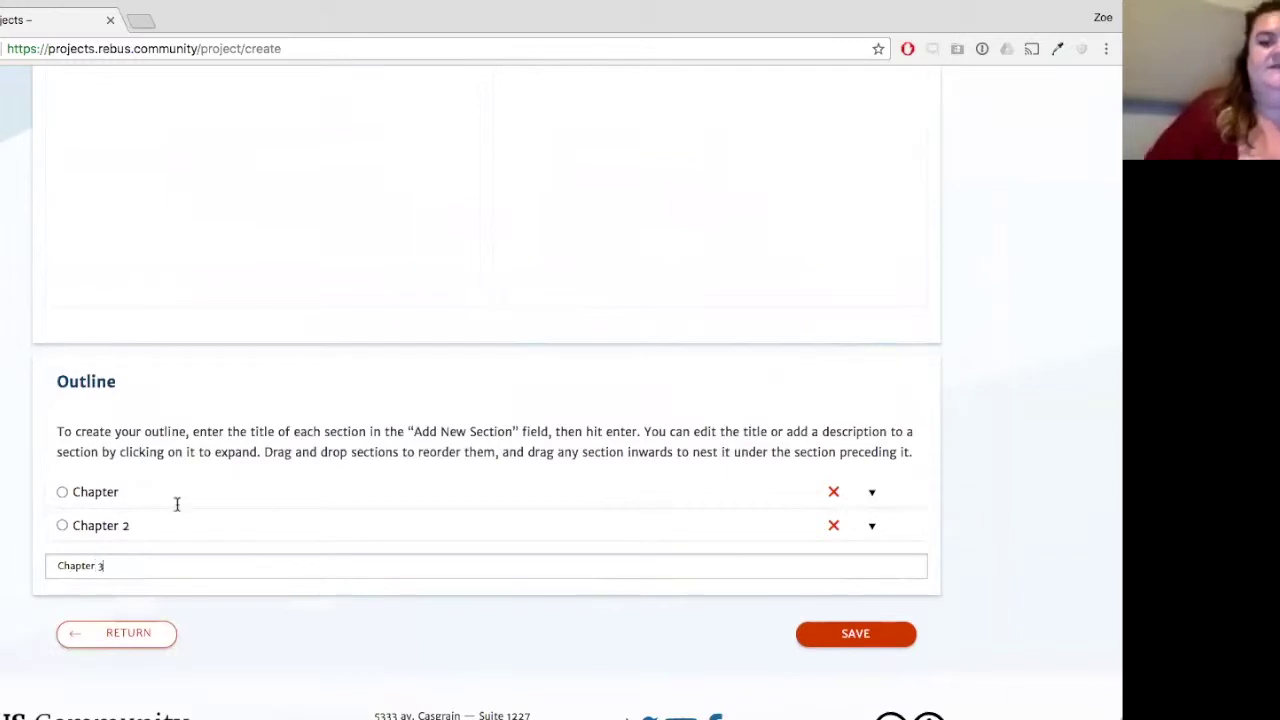
key(Return)
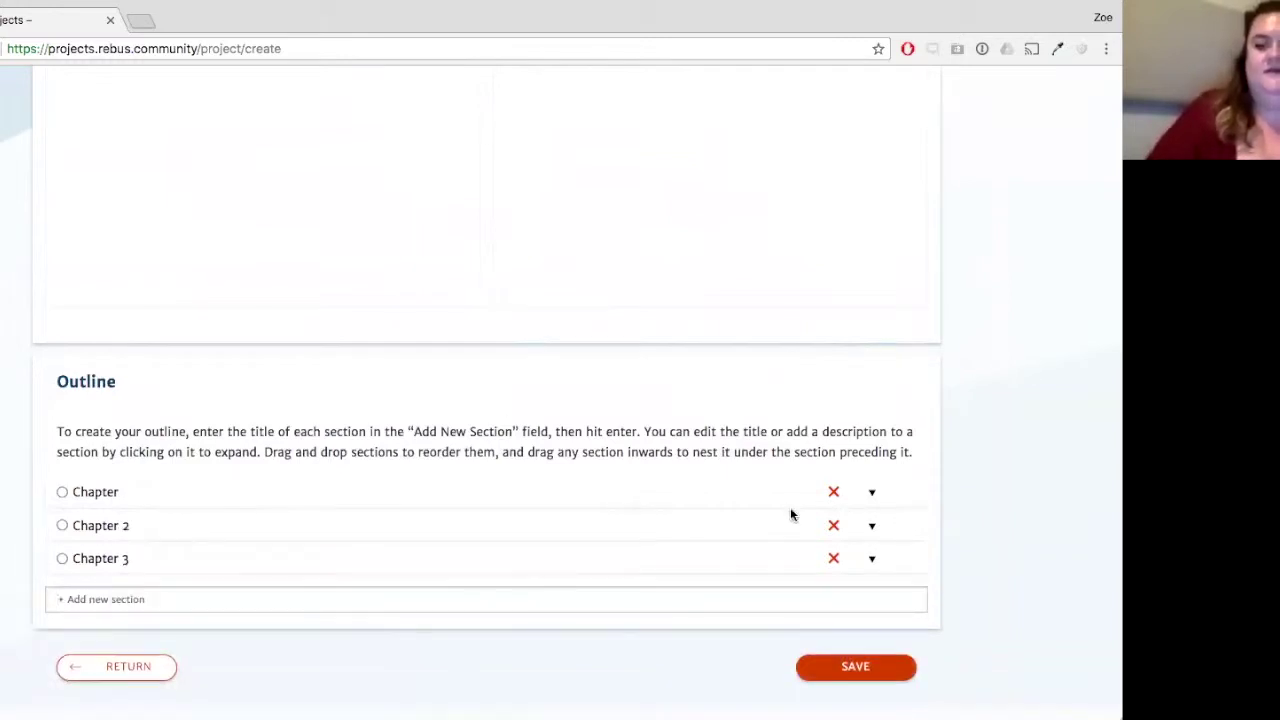
scroll(790, 514, down, 2)
click(855, 571)
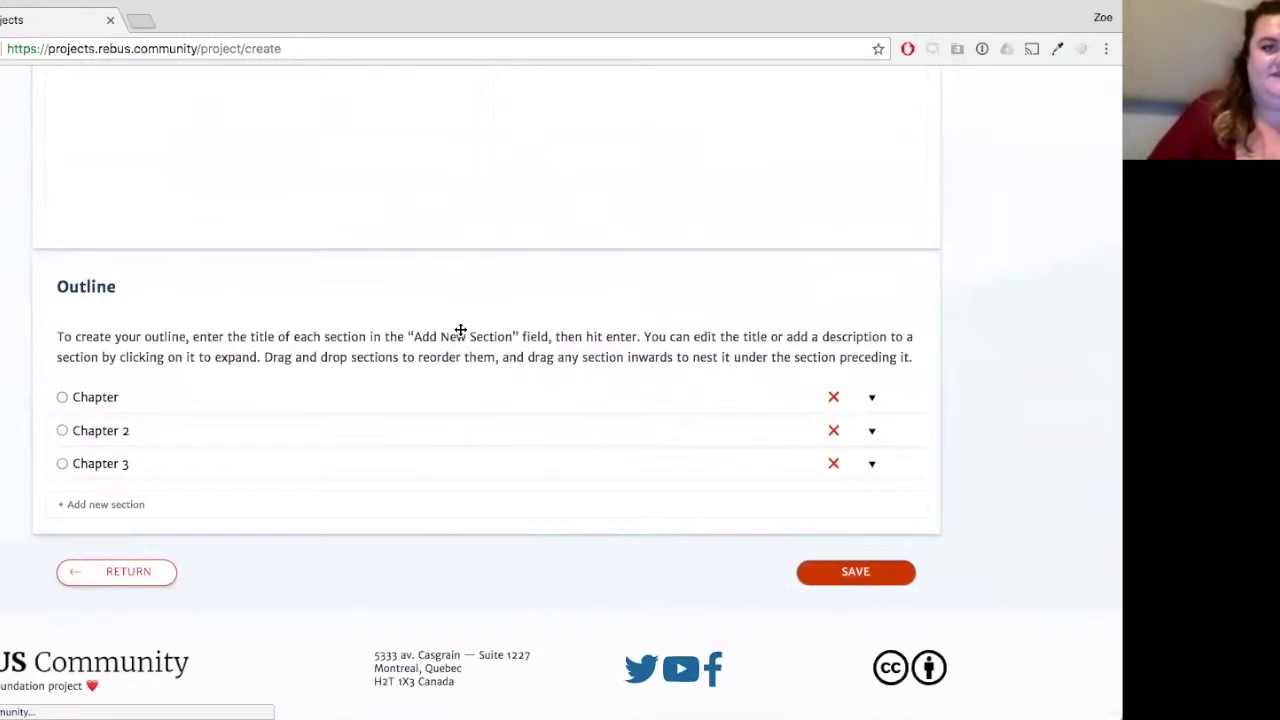